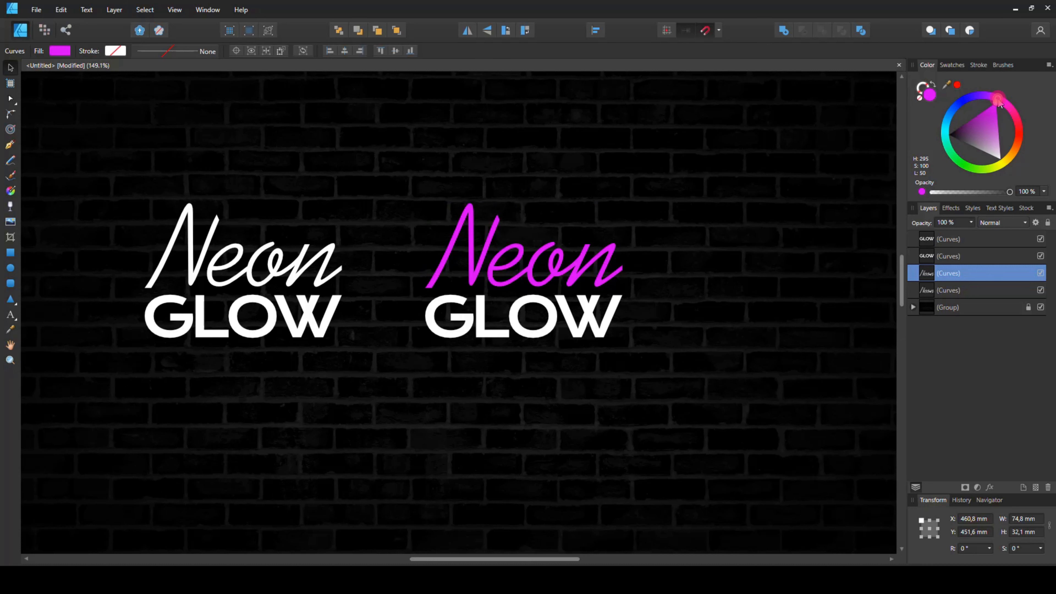
- Lighten the Neon text's pink fill and recolour the GLOW text light blue
mouse_move(988, 131)
left_mouse_down()
mouse_move(1004, 136)
mouse_move(947, 119)
mouse_move(984, 113)
left_mouse_up()
left_click(556, 325)
left_click(945, 121)
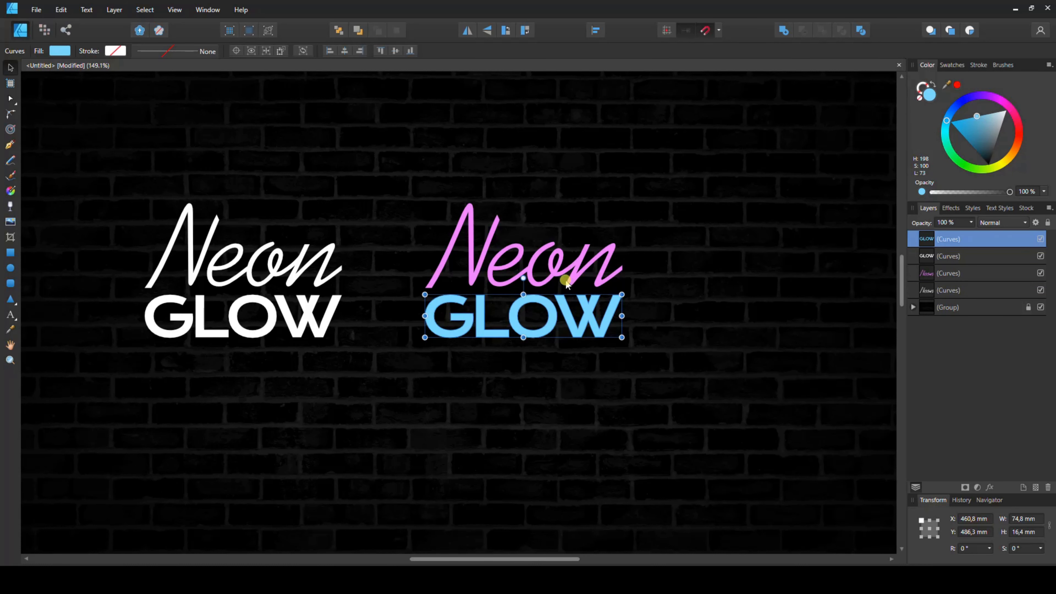
- Add an Outer Glow to the Neon text: Screen mode, 69% opacity, about 46 px radius, 63% intensity, pink colour
left_click(956, 273)
left_click(988, 489)
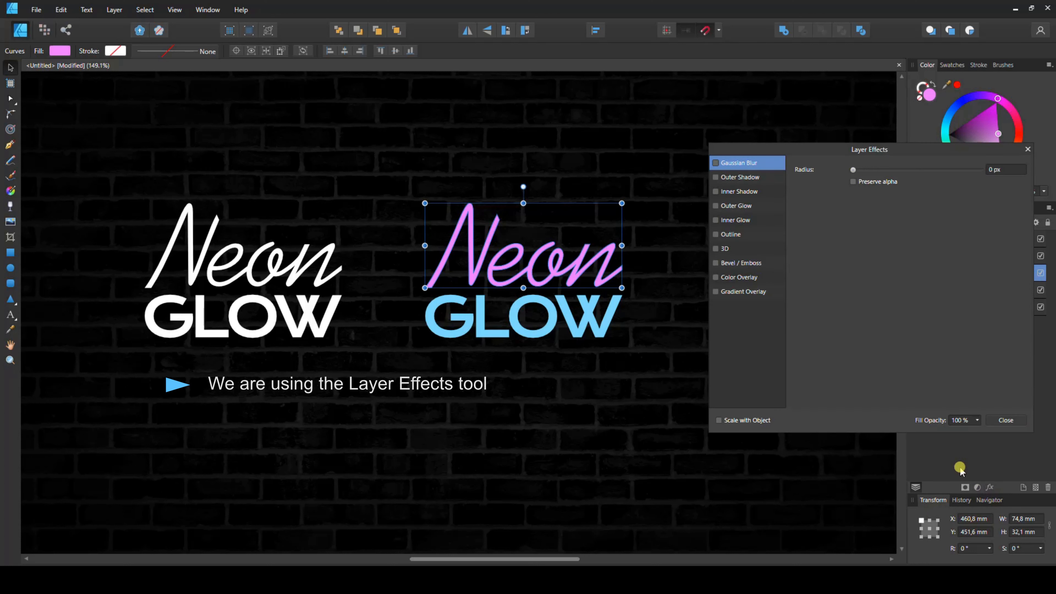
left_click(716, 177)
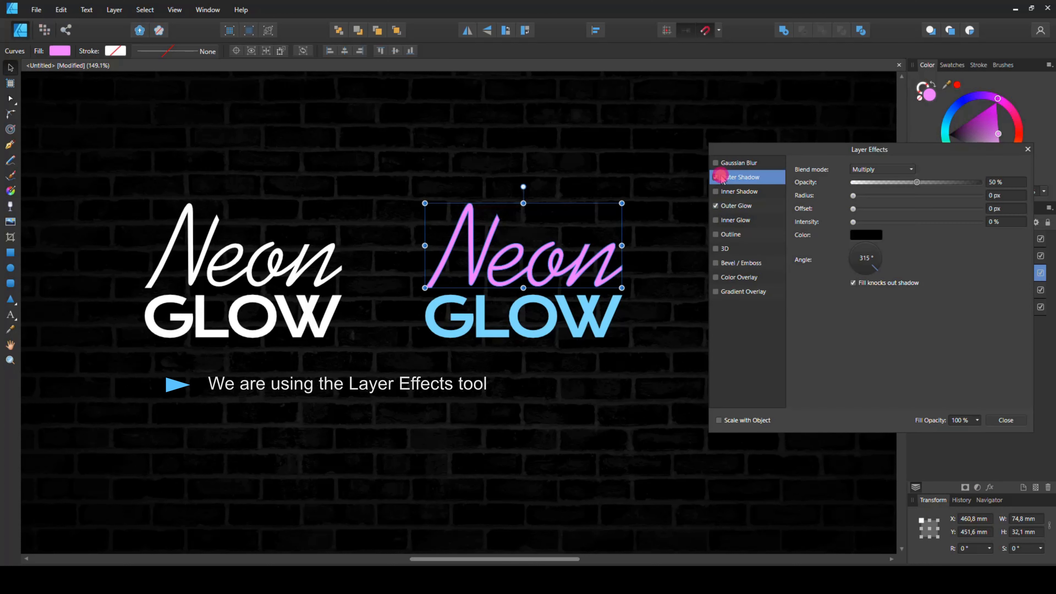
left_click(761, 207)
left_click_drag(853, 196, 959, 196)
left_click(866, 222)
left_click_drag(878, 259, 893, 293)
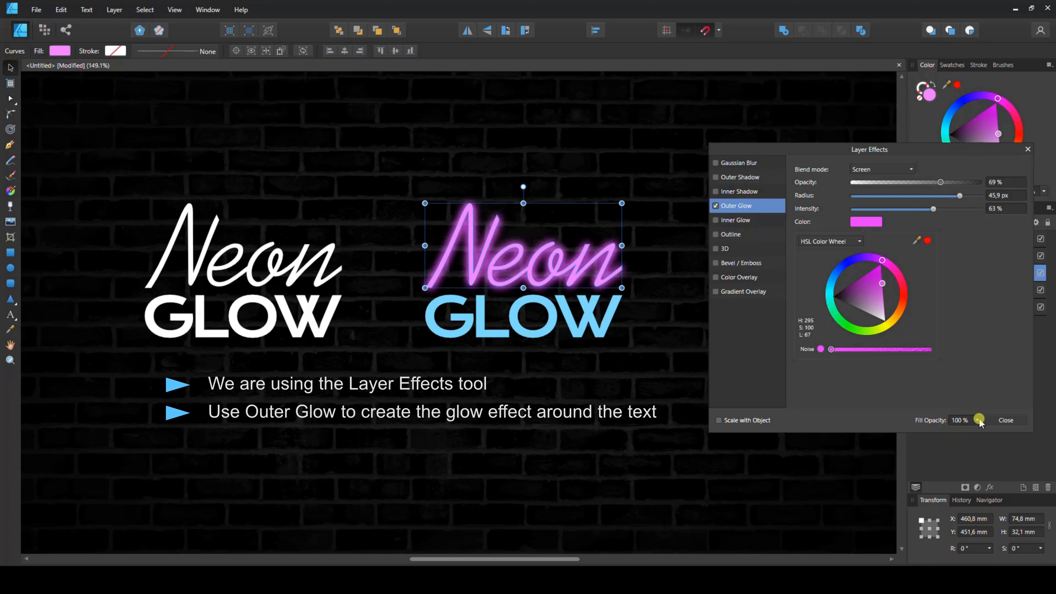
- Enable Inner Shadow on the Neon text with 0.9 px radius, 54% intensity and a dark purple colour, then close the effects
left_click(726, 193)
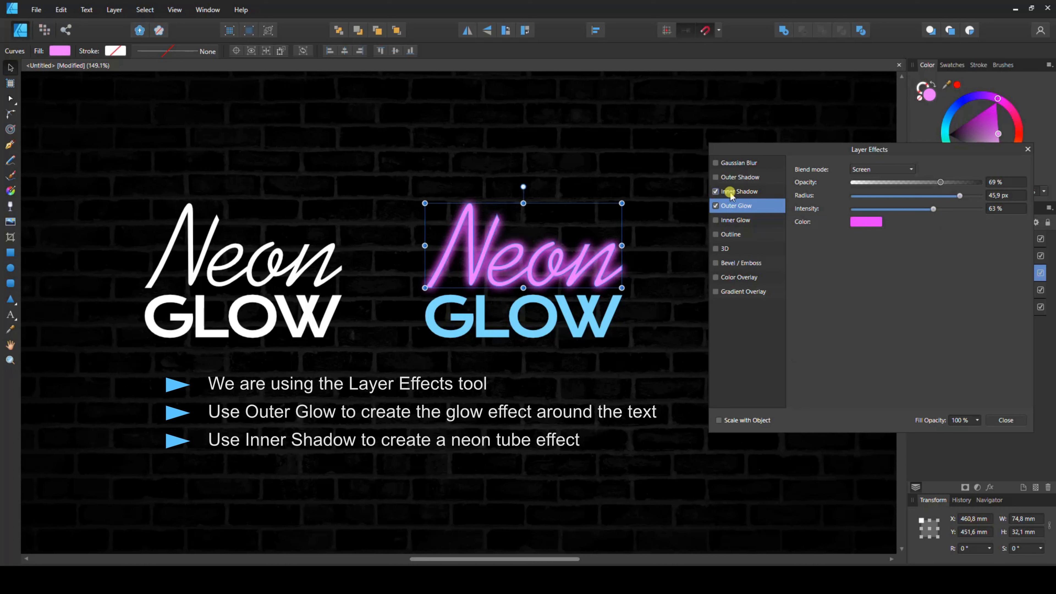
left_click(726, 192)
mouse_move(855, 199)
left_mouse_down()
mouse_move(914, 198)
mouse_move(879, 197)
mouse_move(874, 220)
mouse_move(948, 221)
mouse_move(910, 222)
mouse_move(922, 221)
left_mouse_up()
left_click(866, 234)
left_click(880, 280)
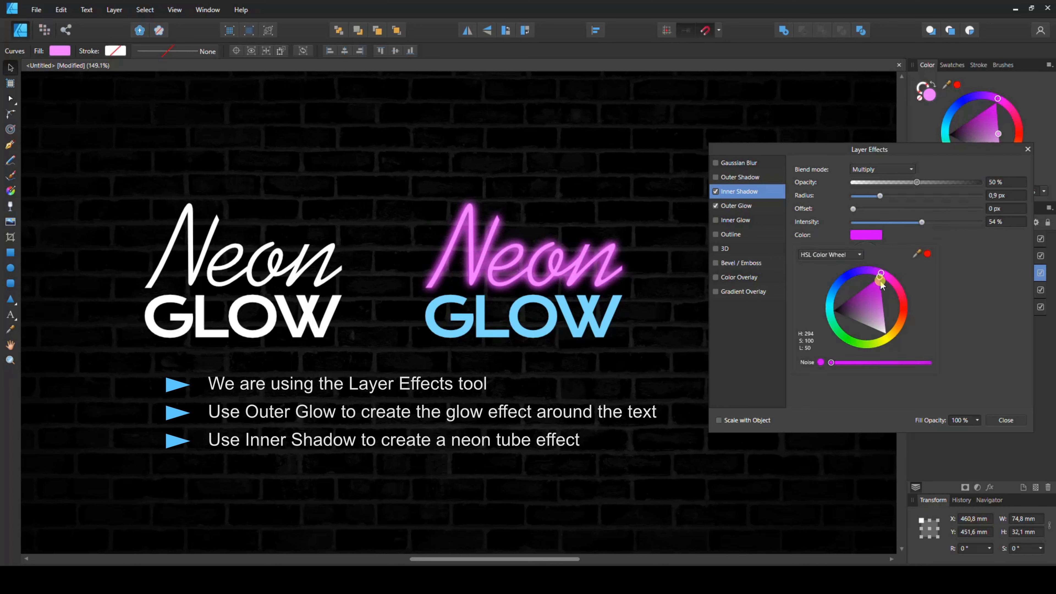
mouse_move(881, 284)
left_mouse_down()
mouse_move(820, 286)
mouse_move(830, 287)
left_mouse_up()
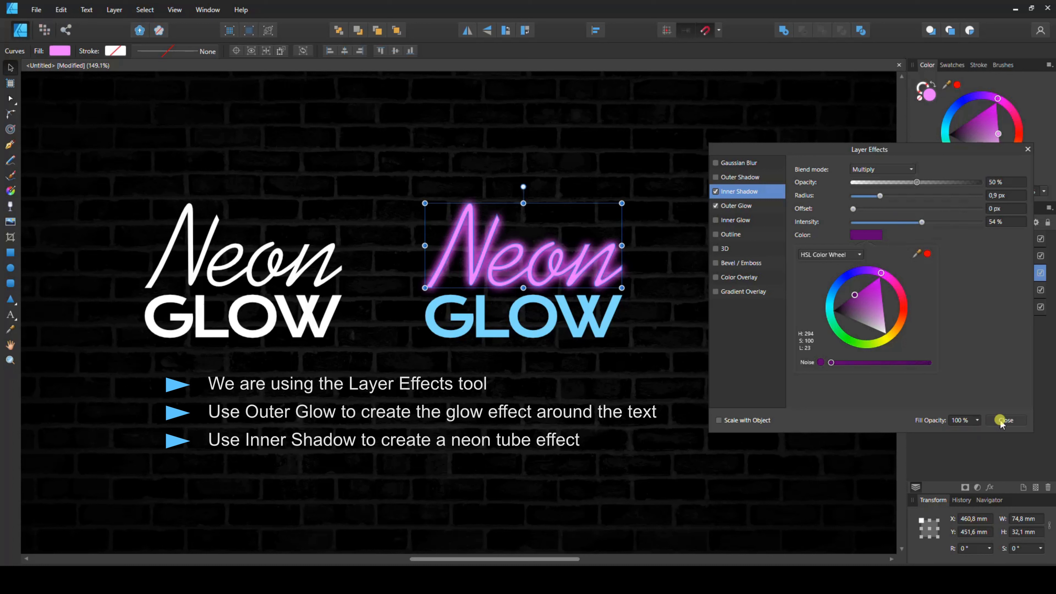
left_click(806, 404)
left_click(1019, 420)
- Strengthen the Neon text's Inner Shadow to 9.9 px radius and 74% intensity, and lighten its fill to pale pink
left_click(585, 346)
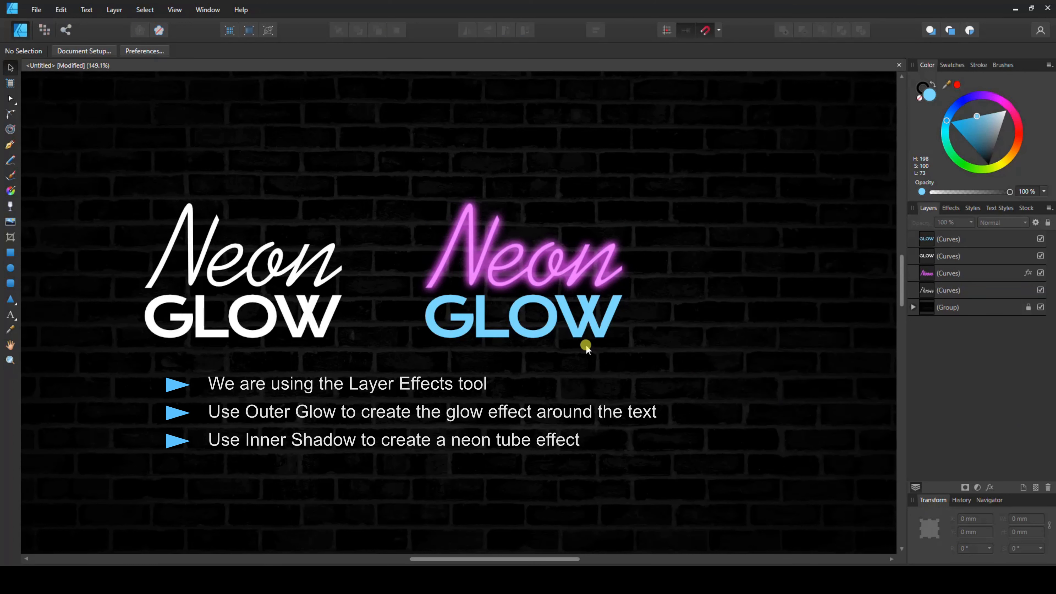
left_click(551, 274)
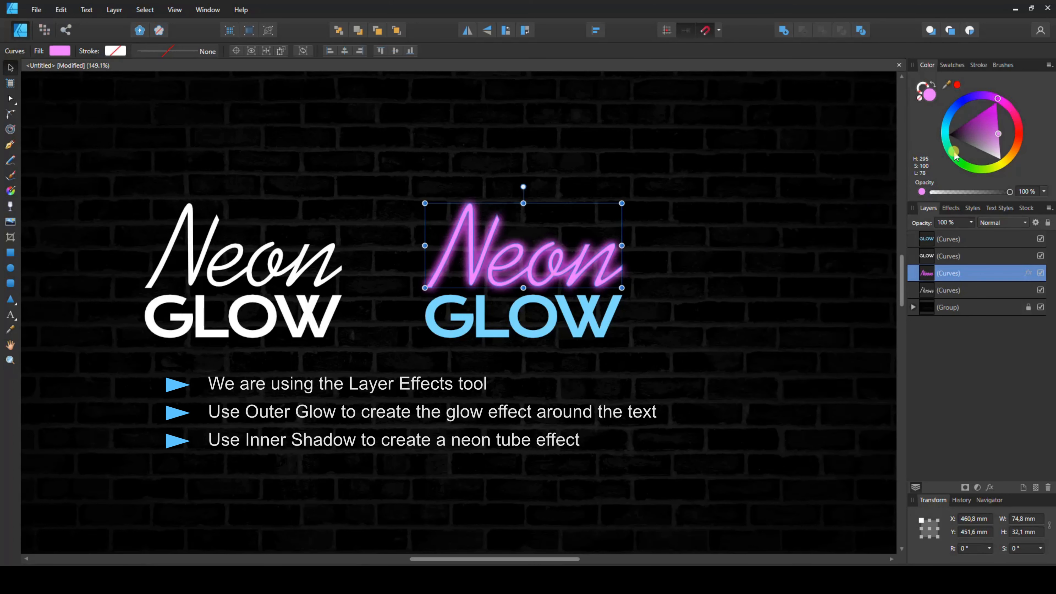
left_click_drag(1040, 159, 1047, 168)
left_click(653, 248)
left_click(612, 248)
left_click(989, 488)
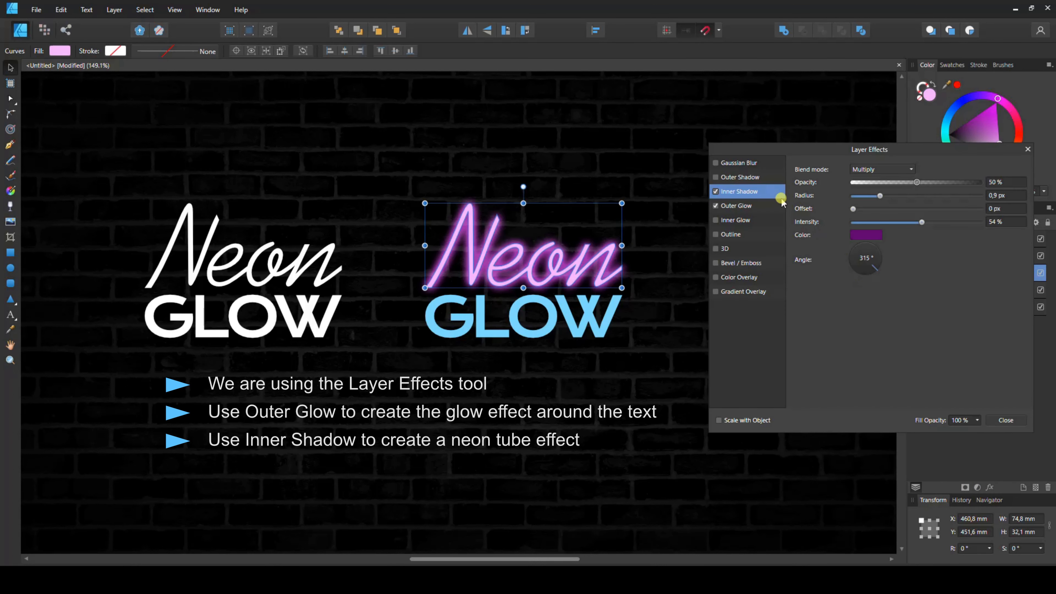
left_click_drag(881, 196, 947, 226)
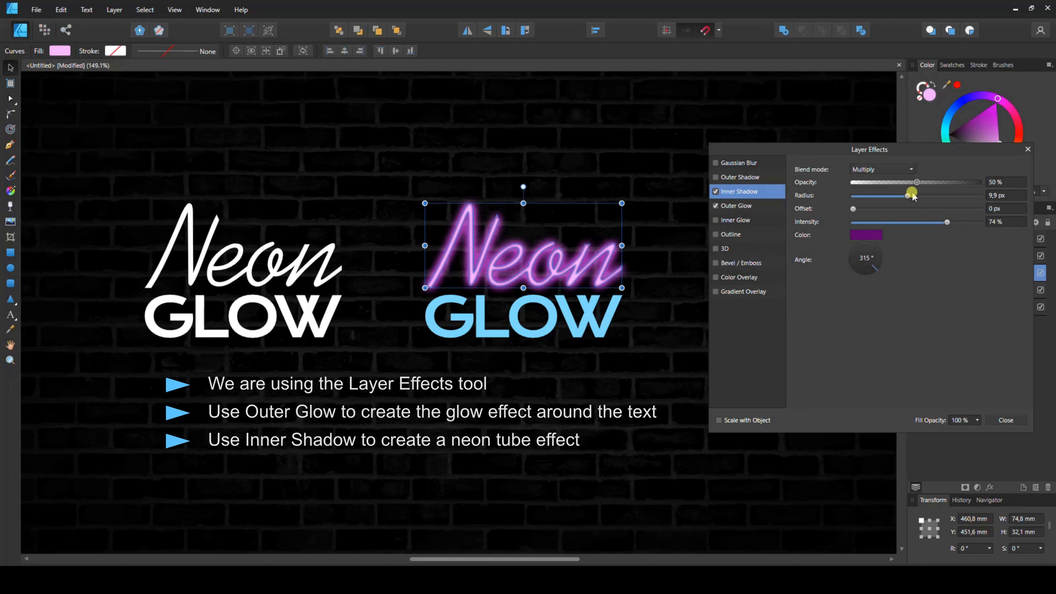
mouse_move(916, 182)
left_mouse_down()
mouse_move(985, 182)
mouse_move(918, 186)
left_mouse_up()
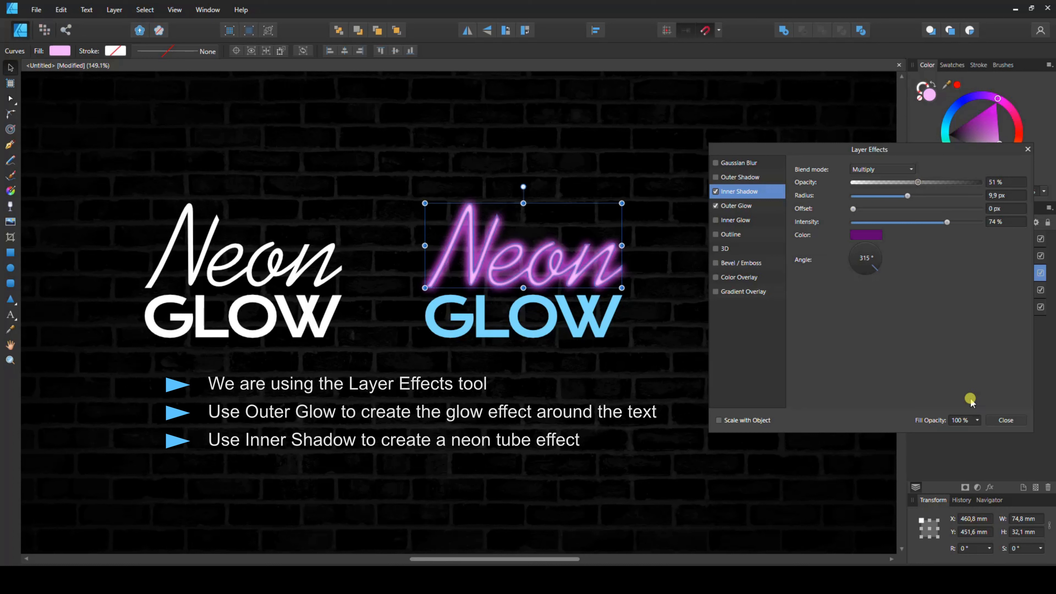
left_click(1003, 420)
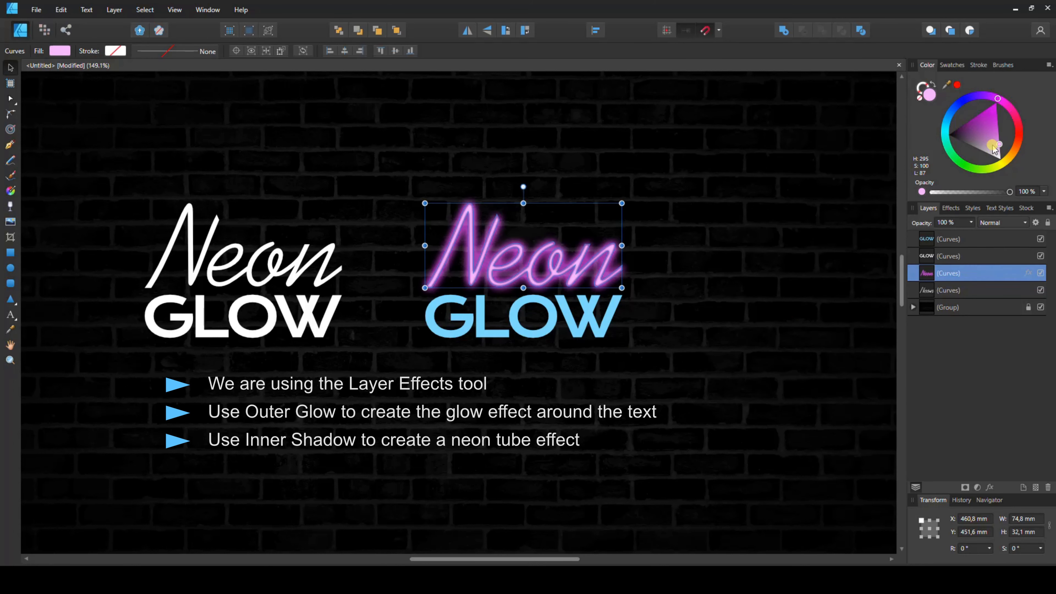
left_click_drag(992, 145, 1019, 161)
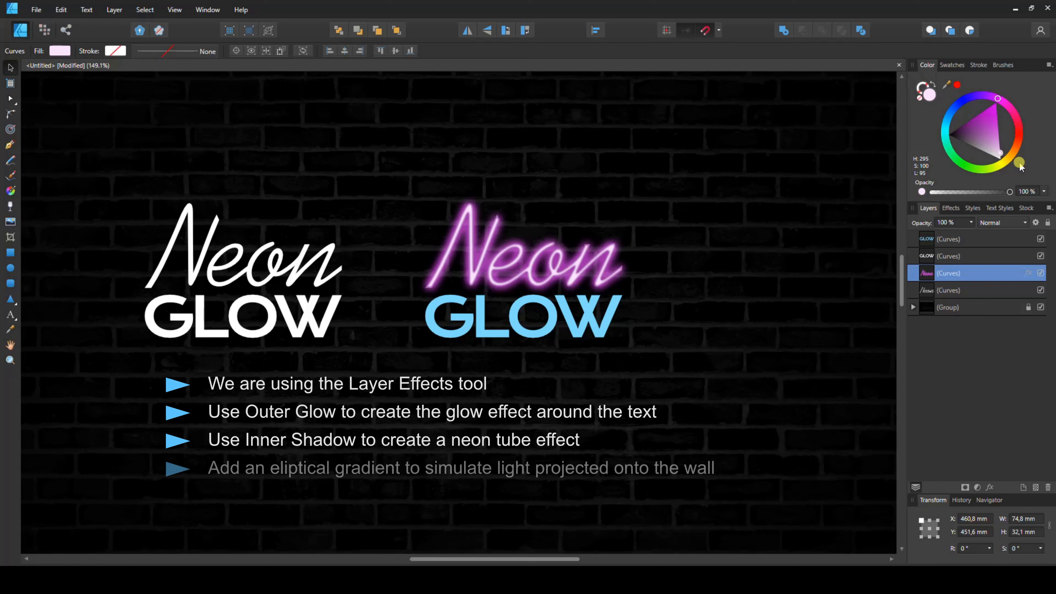
- Draw an ellipse about 96 × 59 mm over the lettering
left_click(600, 318)
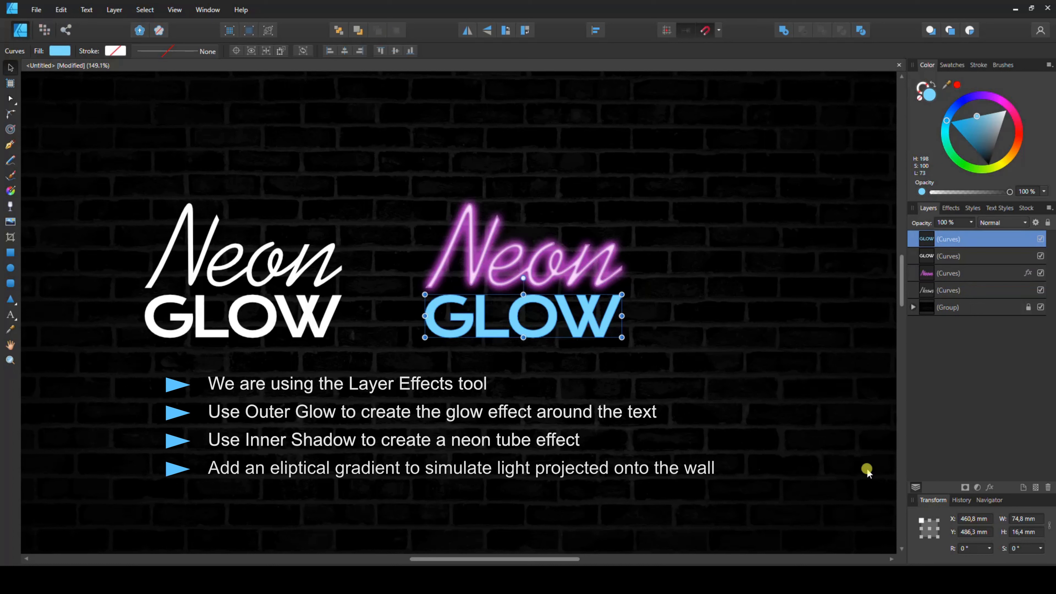
left_click(717, 403)
left_click(10, 268)
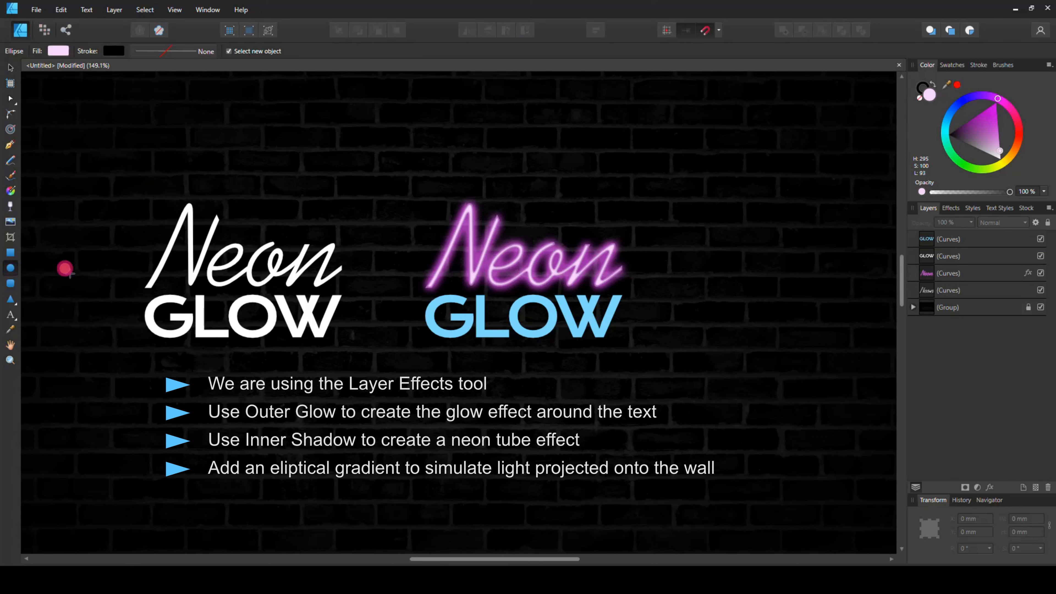
left_click_drag(248, 160, 497, 320)
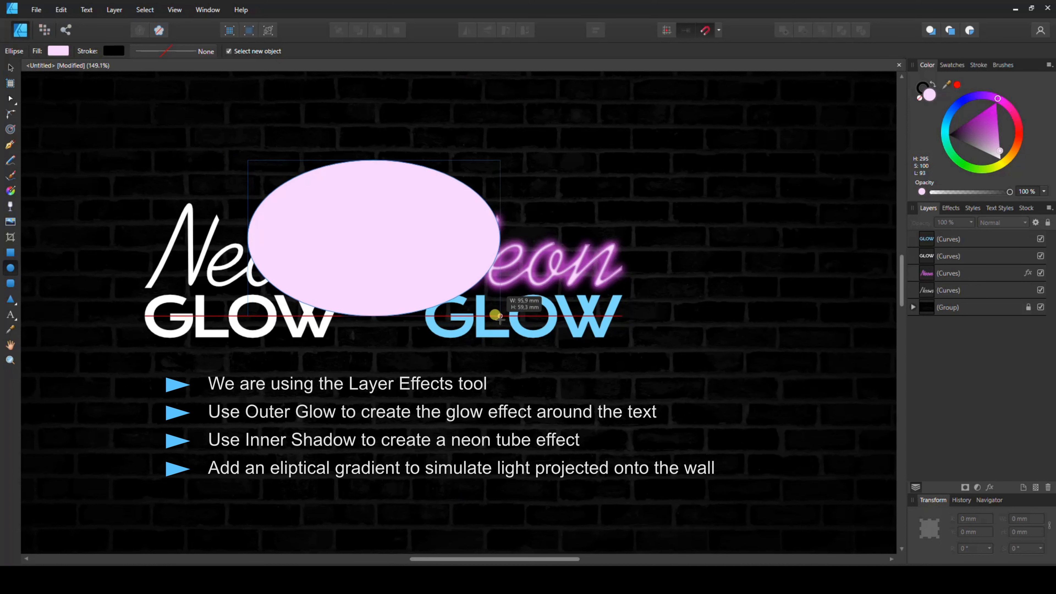
- Move the ellipse below the text and give its fill an Elliptical gradient
left_click(11, 67)
left_click_drag(382, 212, 371, 360)
key("g")
left_click(124, 51)
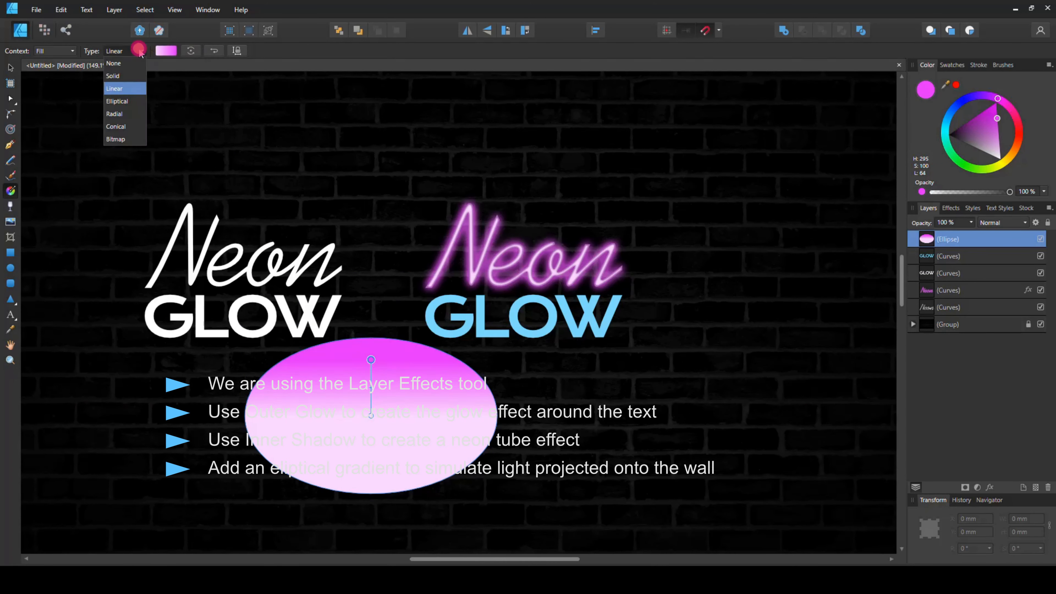
left_click(111, 97)
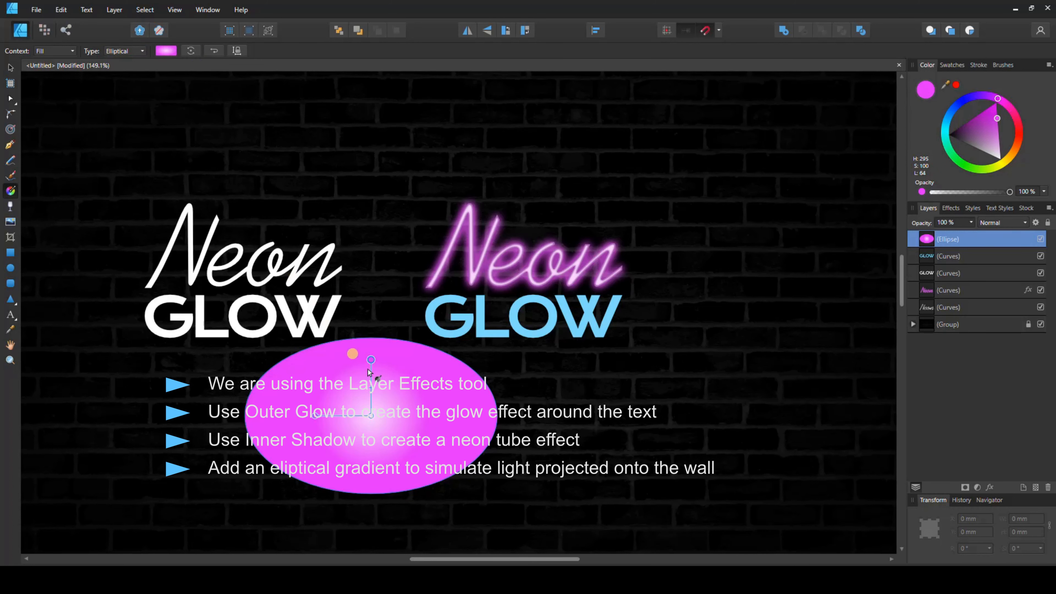
- Fade the gradient's end stop to 0% opacity and stretch the gradient handles toward the ellipse's edges
left_click(166, 51)
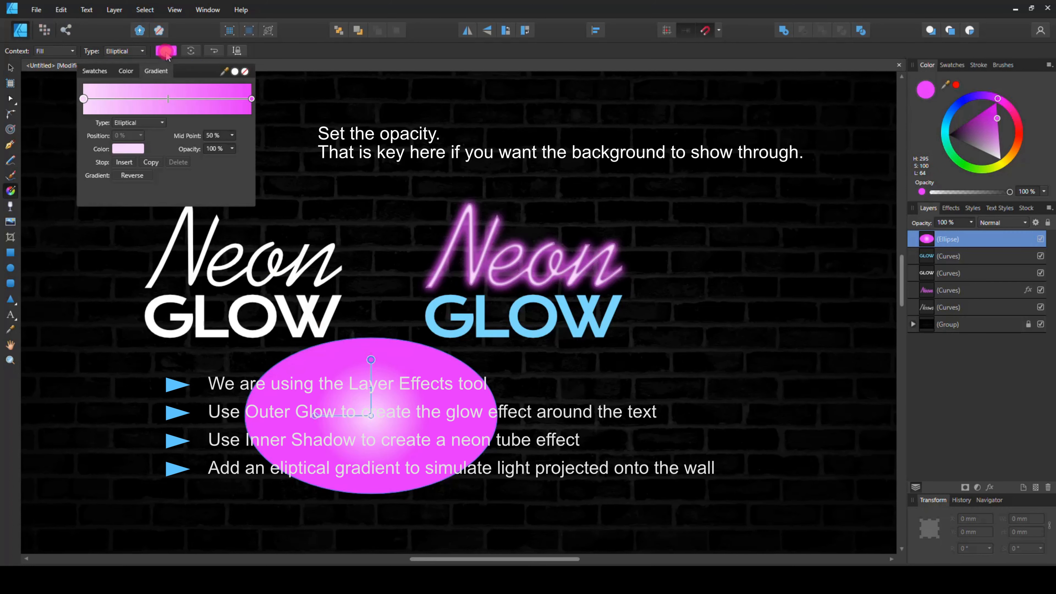
left_click(231, 149)
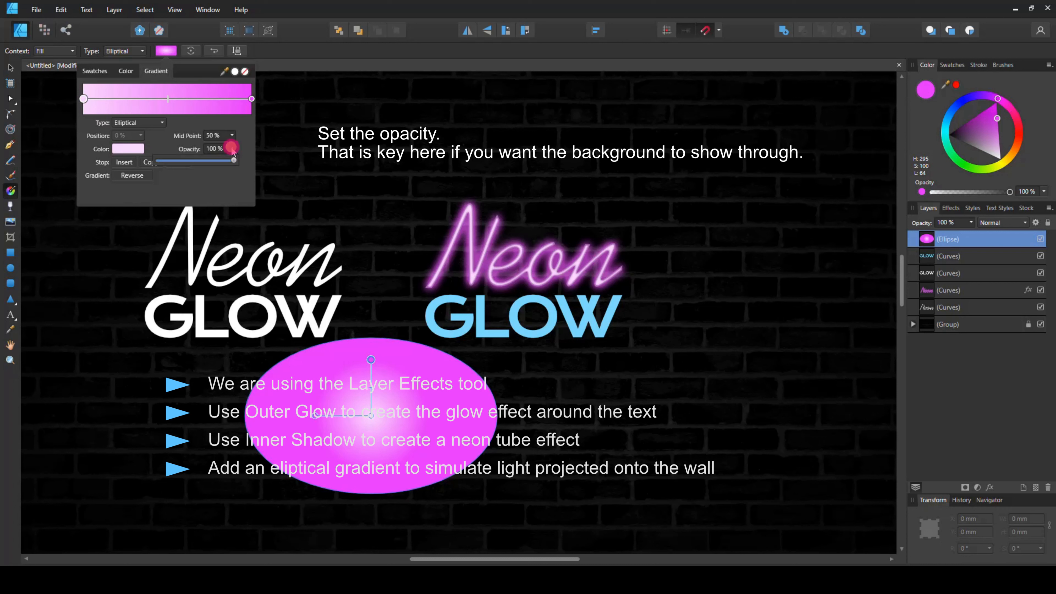
left_click_drag(179, 160, 138, 164)
left_click(250, 101)
left_click(231, 149)
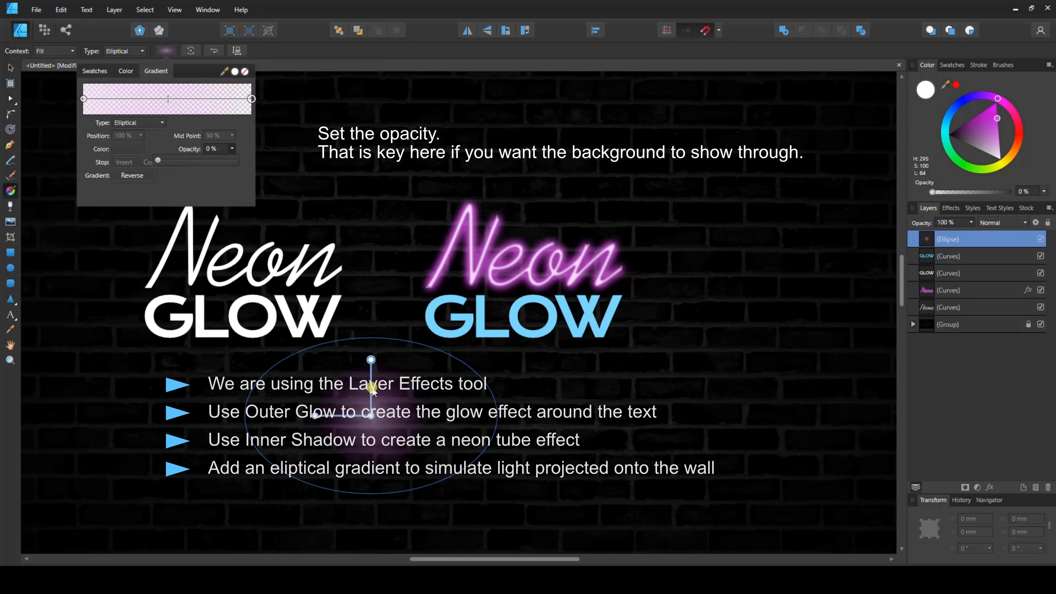
left_click_drag(316, 416, 270, 413)
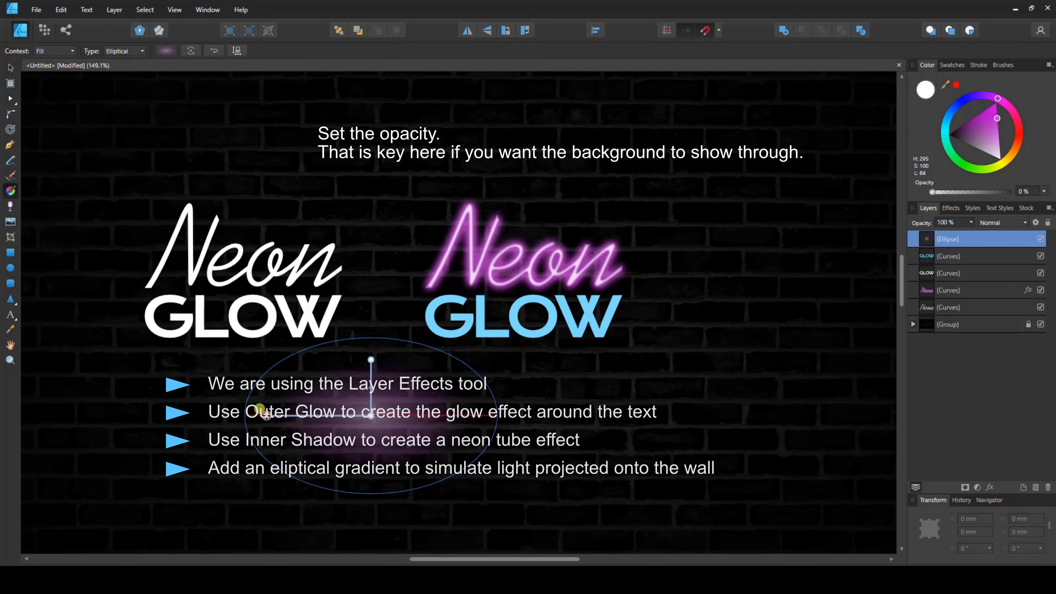
left_click_drag(371, 359, 371, 345)
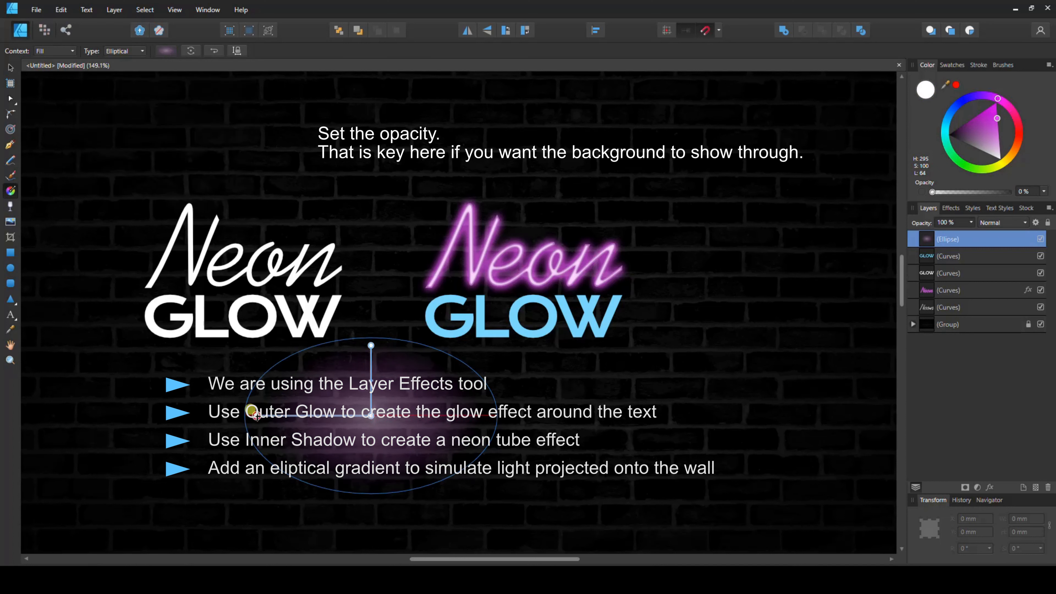
- Enlarge the ellipse to about 125 × 68 mm and center it on the colored Neon GLOW text
key("v")
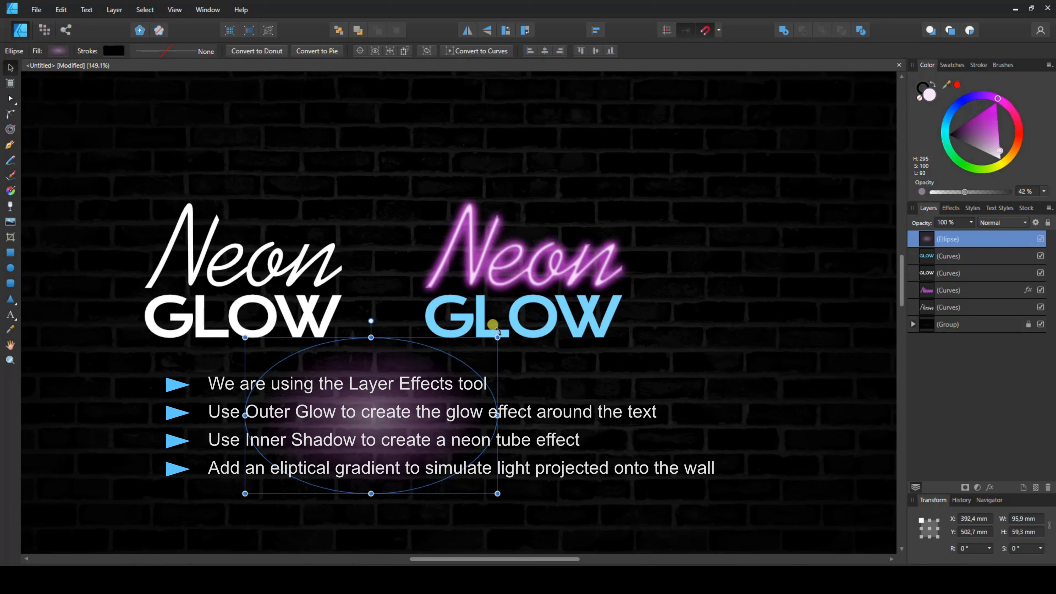
left_click_drag(497, 337, 573, 315)
left_click_drag(413, 418, 532, 275)
- Set the gradient's start stop to 59% opacity and a magenta colour
left_click(58, 51)
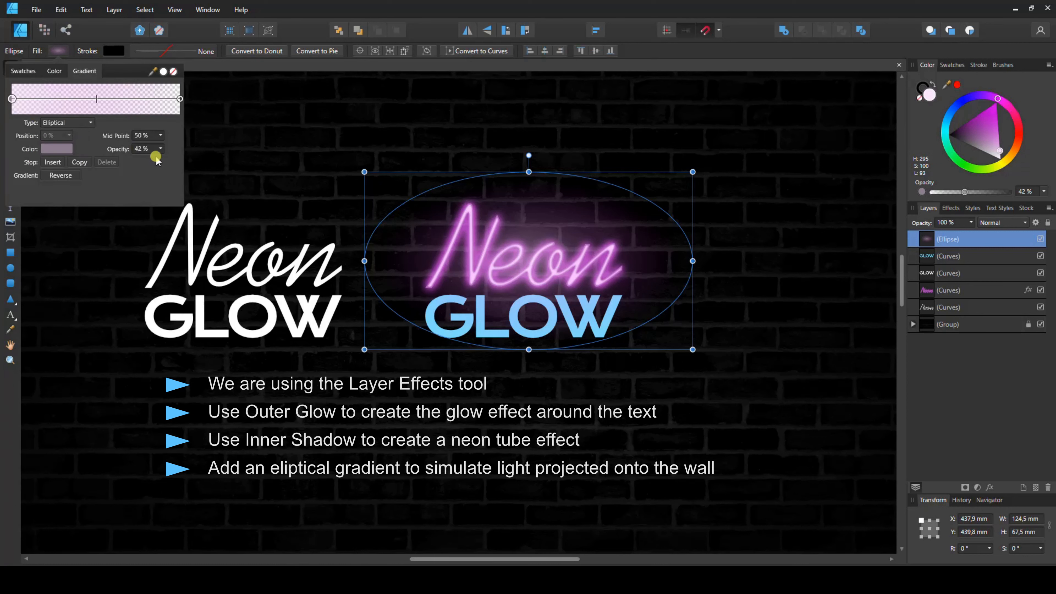
left_click(160, 148)
mouse_move(163, 160)
left_mouse_down()
mouse_move(200, 160)
mouse_move(175, 169)
left_mouse_up()
left_click(57, 149)
left_click_drag(87, 199, 132, 232)
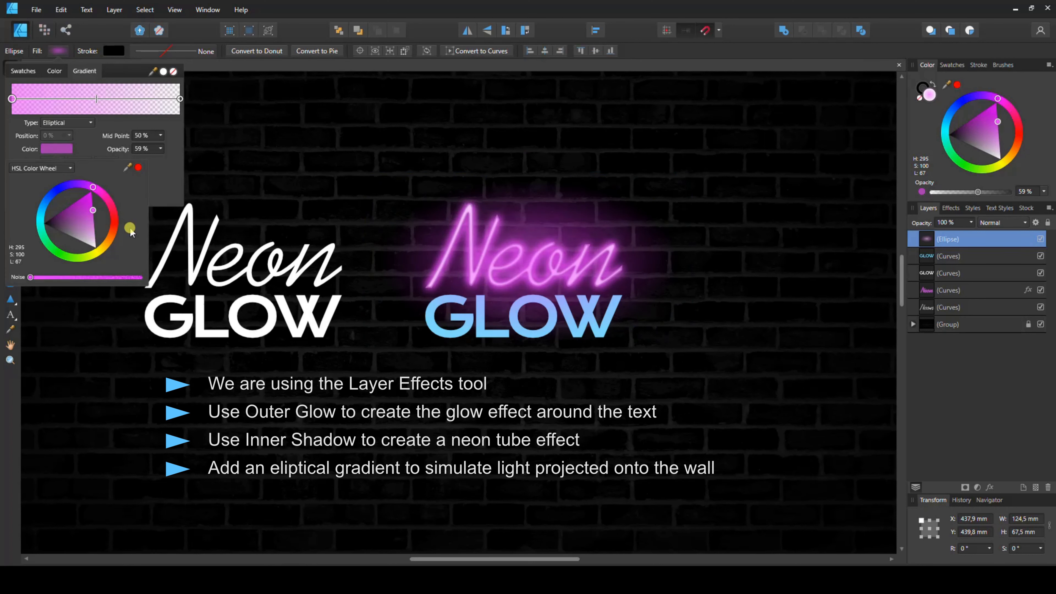
left_click(283, 175)
- Send the ellipse back three levels so it sits behind the Neon text layers
left_click(548, 232)
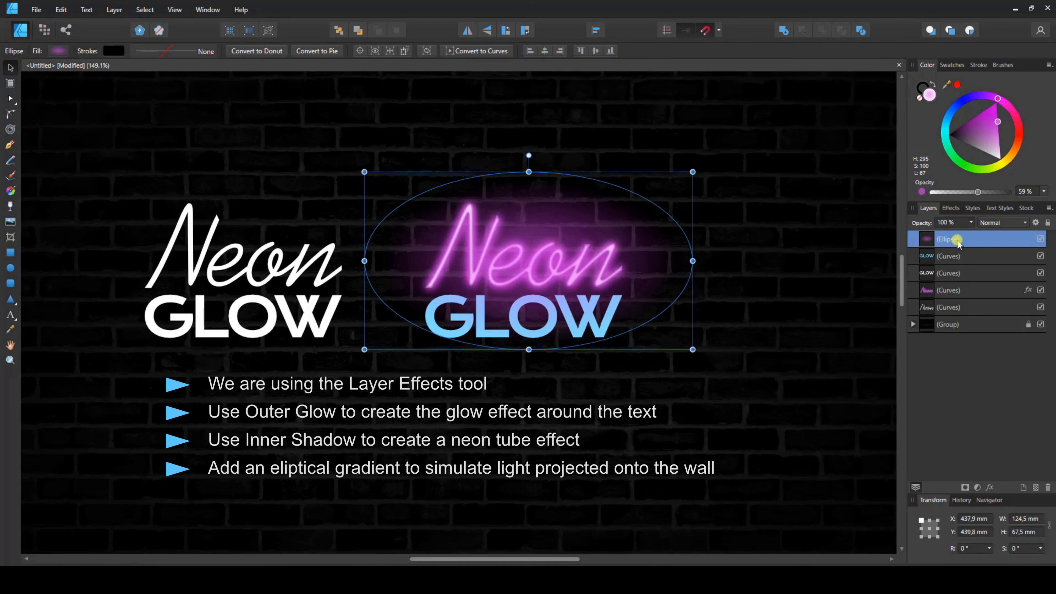
key("ctrl+[")
key("ctrl+[")
key("ctrl+[")
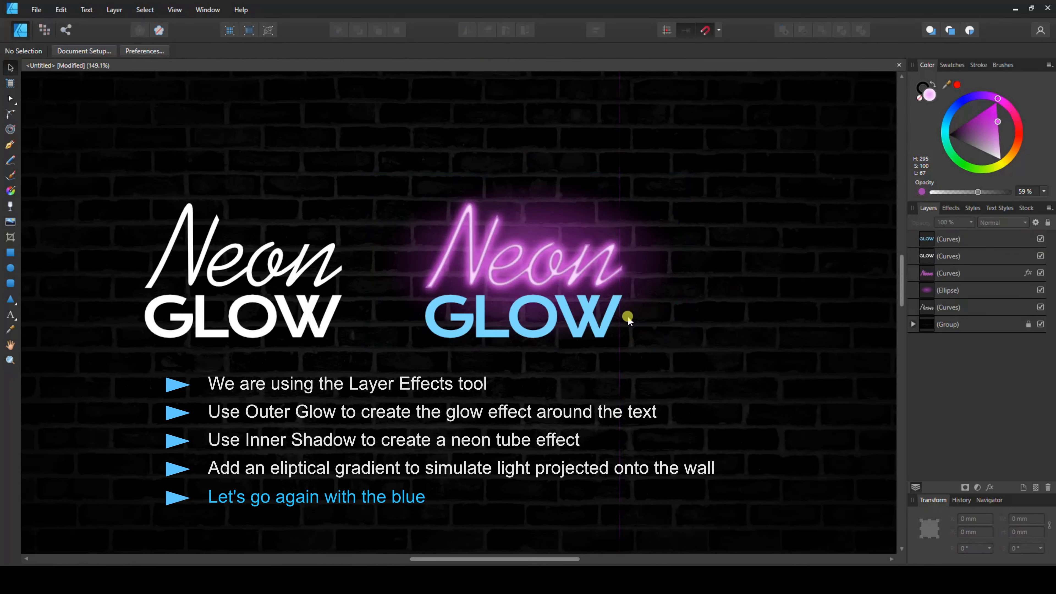
- Add an Outer Glow to the GLOW text with 54% opacity, about 71 px radius, 67% intensity and a light blue colour
left_click(626, 319)
left_click(990, 487)
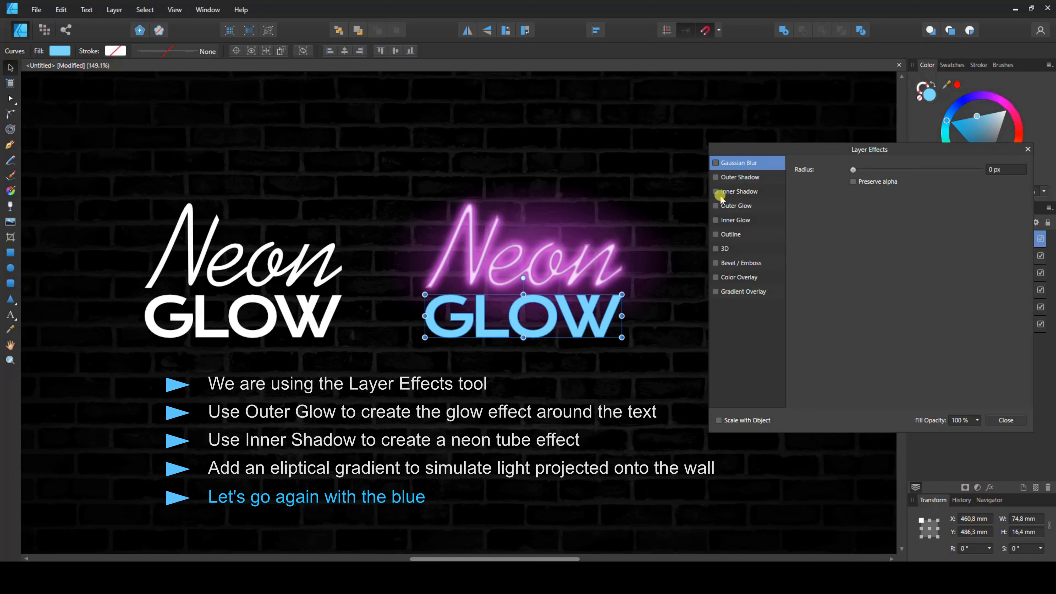
left_click(738, 205)
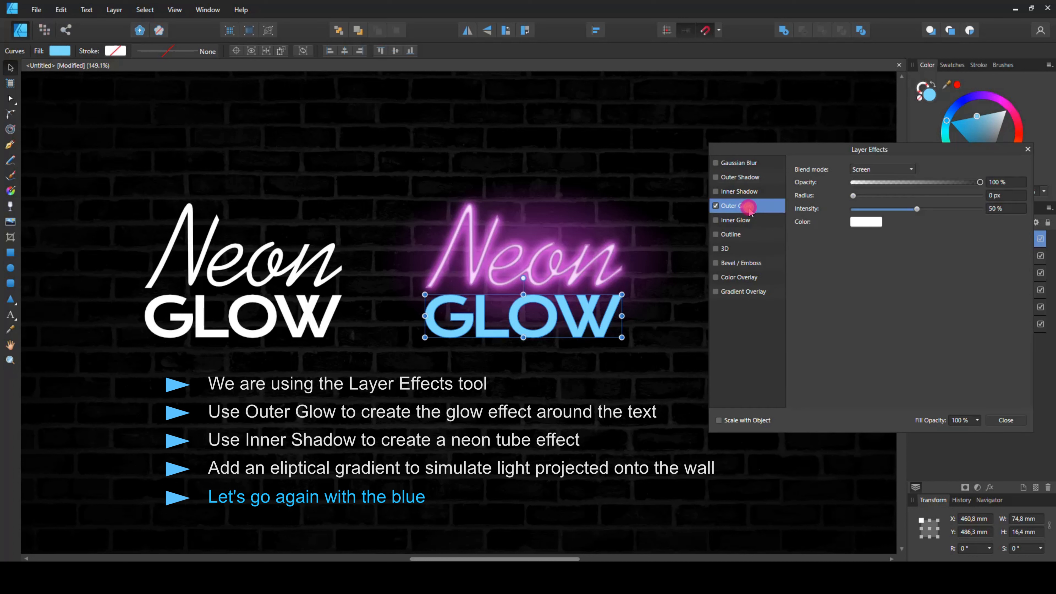
left_click_drag(892, 181, 938, 181)
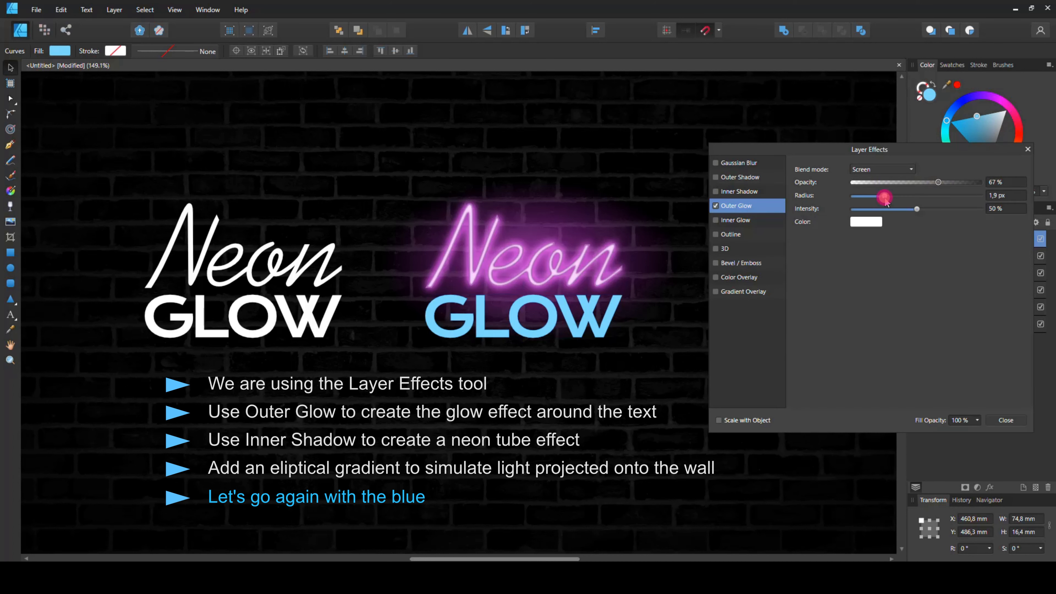
left_click_drag(853, 196, 937, 209)
left_click(866, 222)
mouse_move(827, 285)
left_mouse_down()
mouse_move(848, 272)
mouse_move(852, 232)
left_mouse_up()
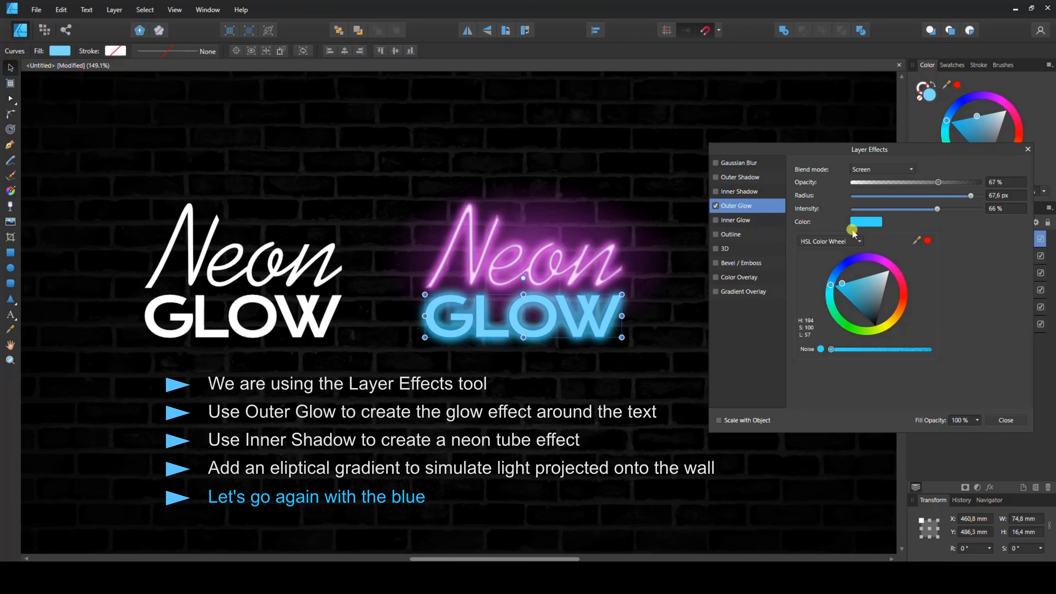
left_click(939, 210)
left_click_drag(938, 209, 921, 182)
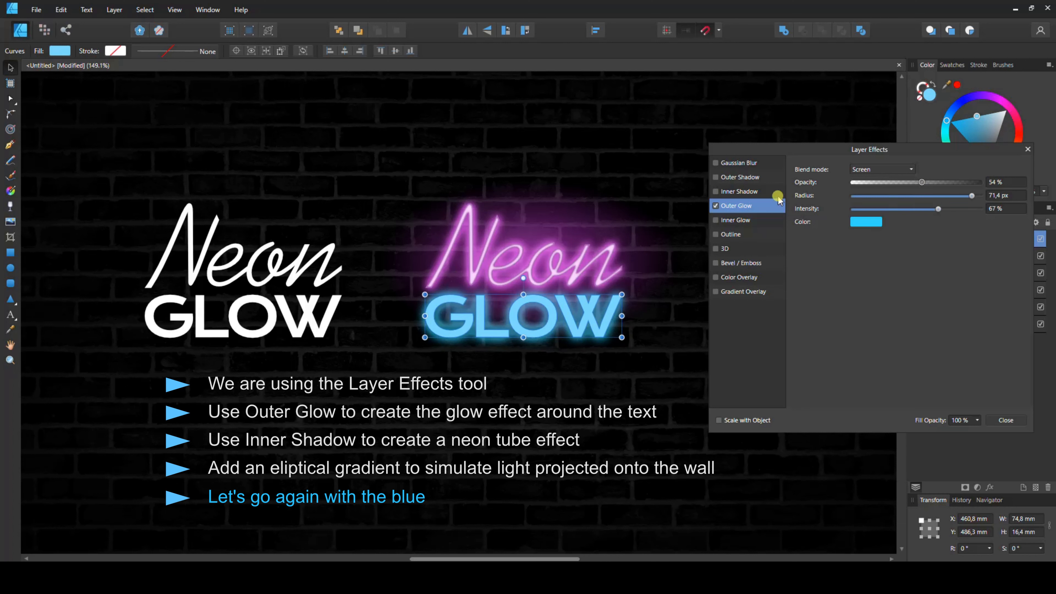
- Add an Inner Shadow to the GLOW text with about 22.7 px radius and a dark blue colour
left_click(769, 192)
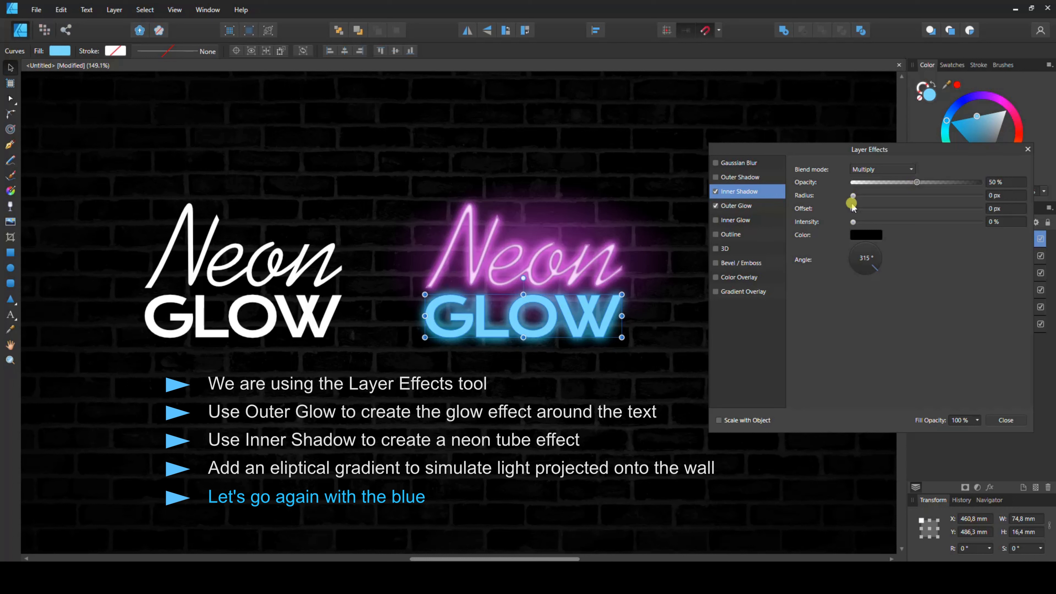
left_click_drag(853, 195, 926, 195)
left_click(866, 235)
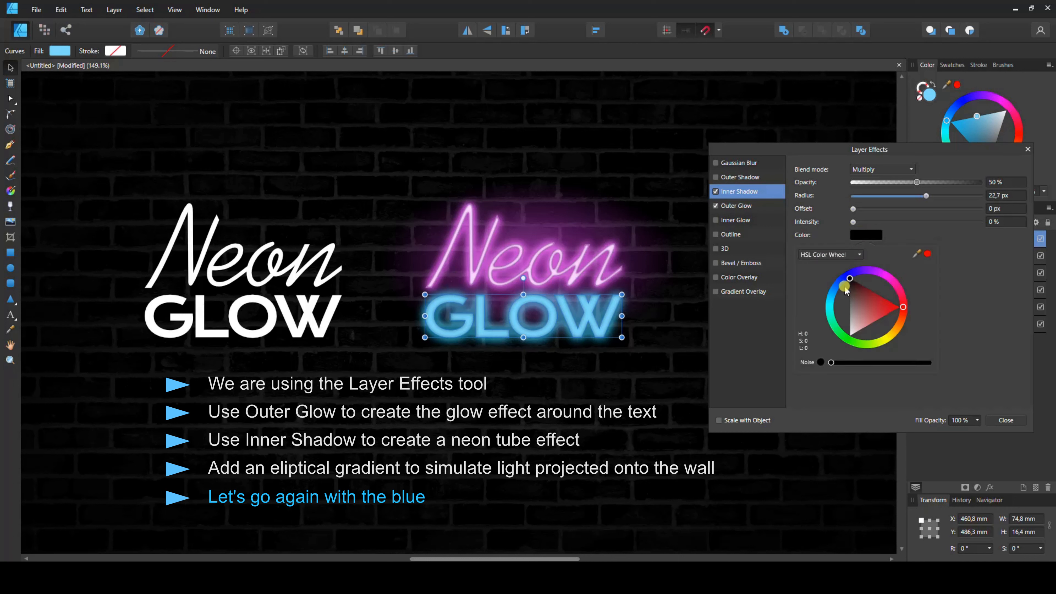
left_click_drag(836, 287, 831, 294)
left_click_drag(856, 297, 855, 330)
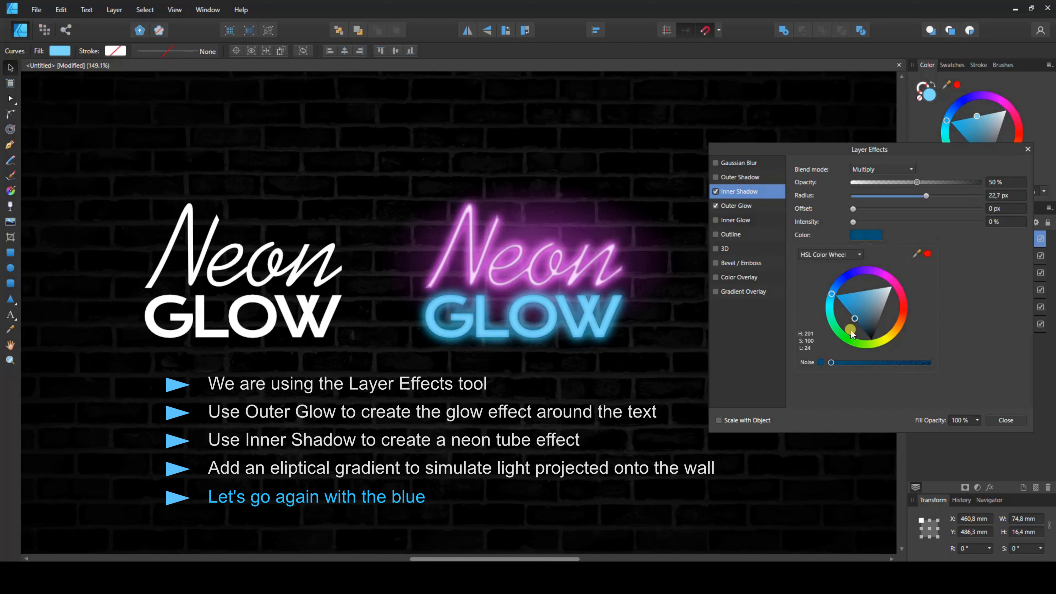
left_click(856, 208)
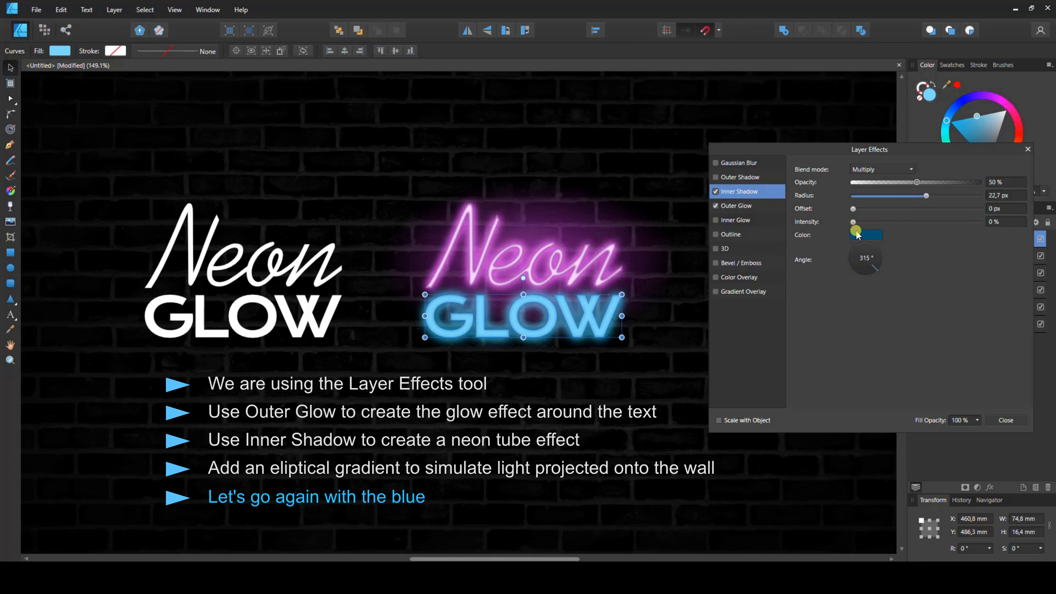
- Set the Inner Shadow intensity to 47%, close the effects, and lighten the GLOW text's fill to pale blue
left_click_drag(853, 222, 909, 227)
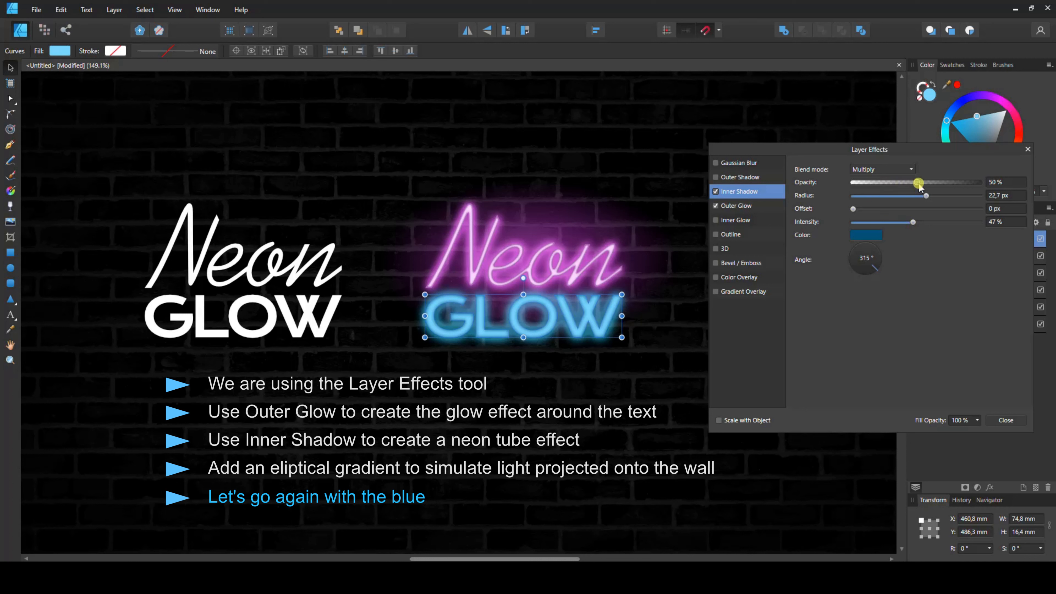
mouse_move(919, 186)
left_mouse_down()
mouse_move(946, 184)
mouse_move(922, 185)
left_mouse_up()
left_click(1006, 420)
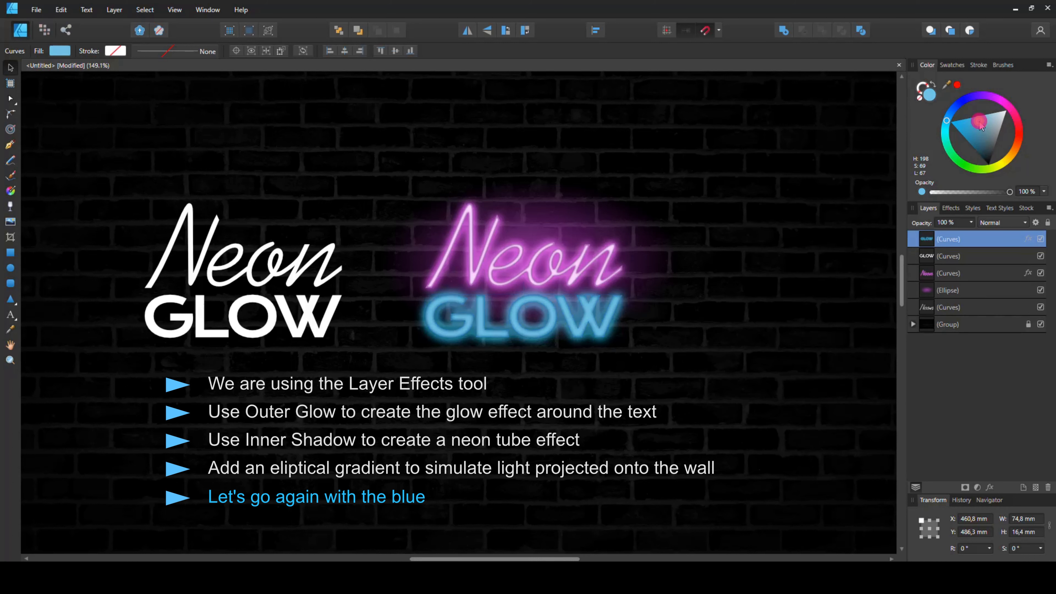
left_click_drag(979, 100, 1001, 94)
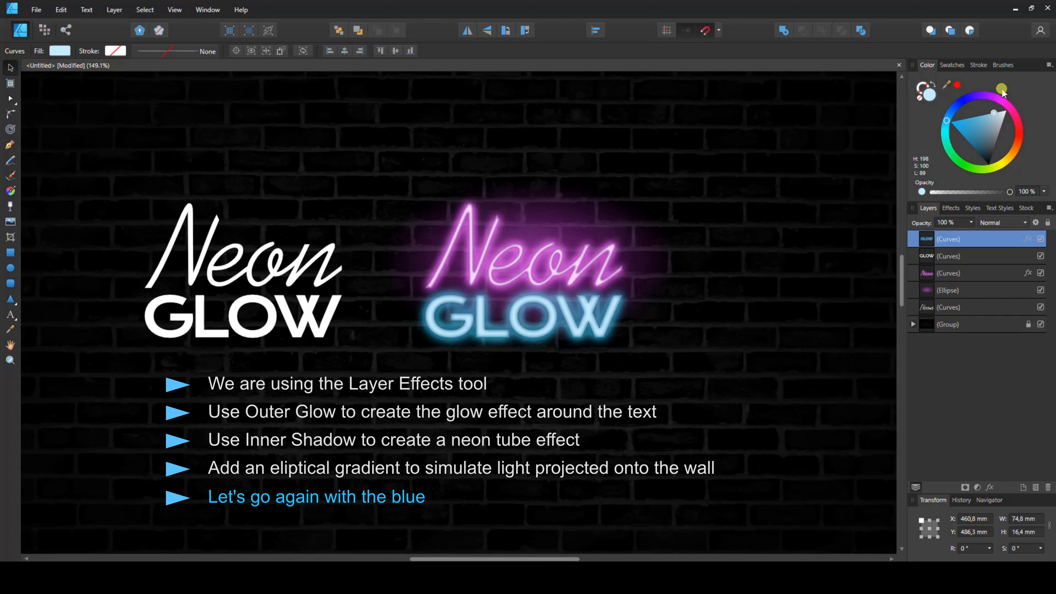
- Duplicate the gradient ellipse and move the copy down about 25 mm toward the GLOW text
left_click(575, 167)
left_click(556, 221)
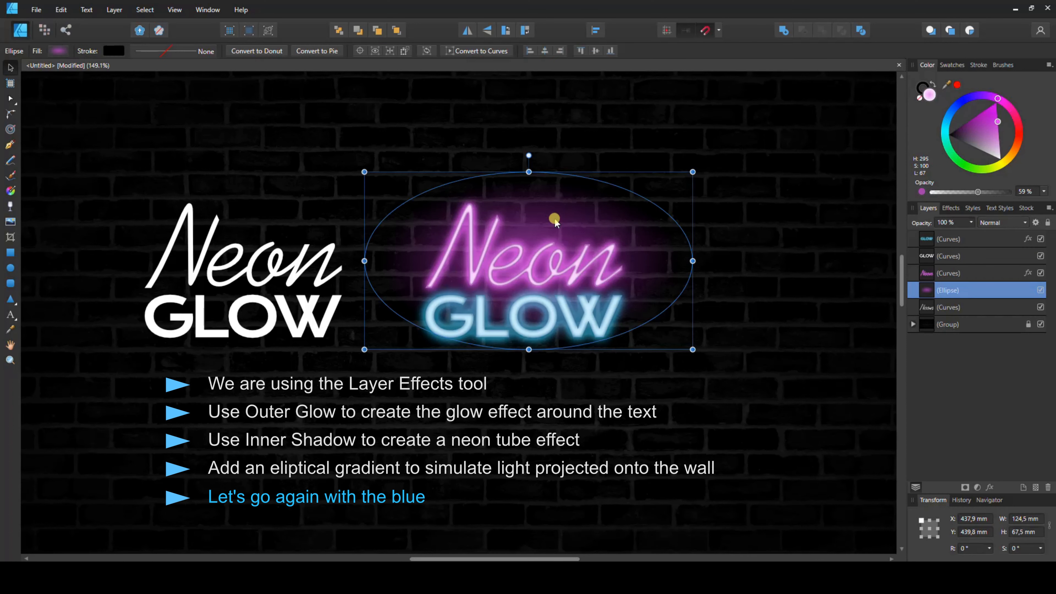
key("ctrl+j")
left_click_drag(555, 221, 556, 289)
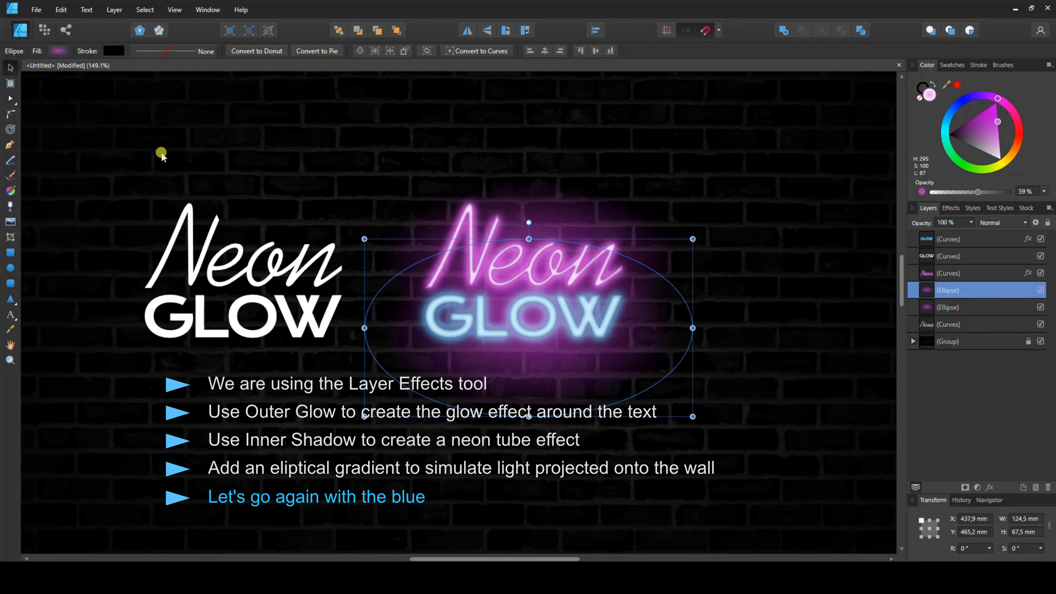
- Change the duplicated ellipse's gradient colour to a bright cyan blue
left_click(59, 51)
left_click(52, 149)
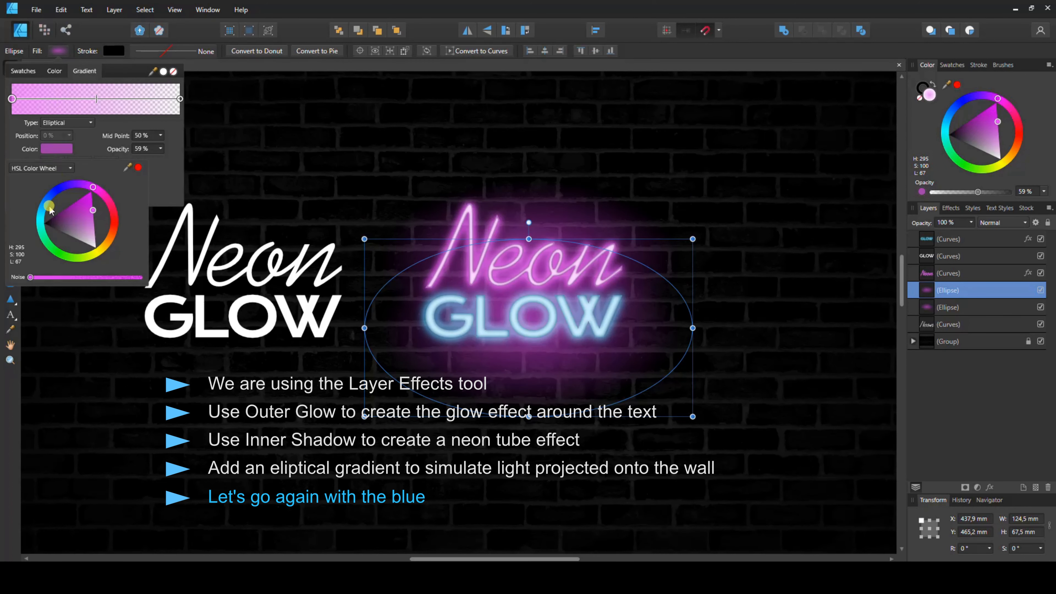
left_click(44, 203)
left_click_drag(26, 195, 9, 205)
left_click_drag(72, 188, 50, 185)
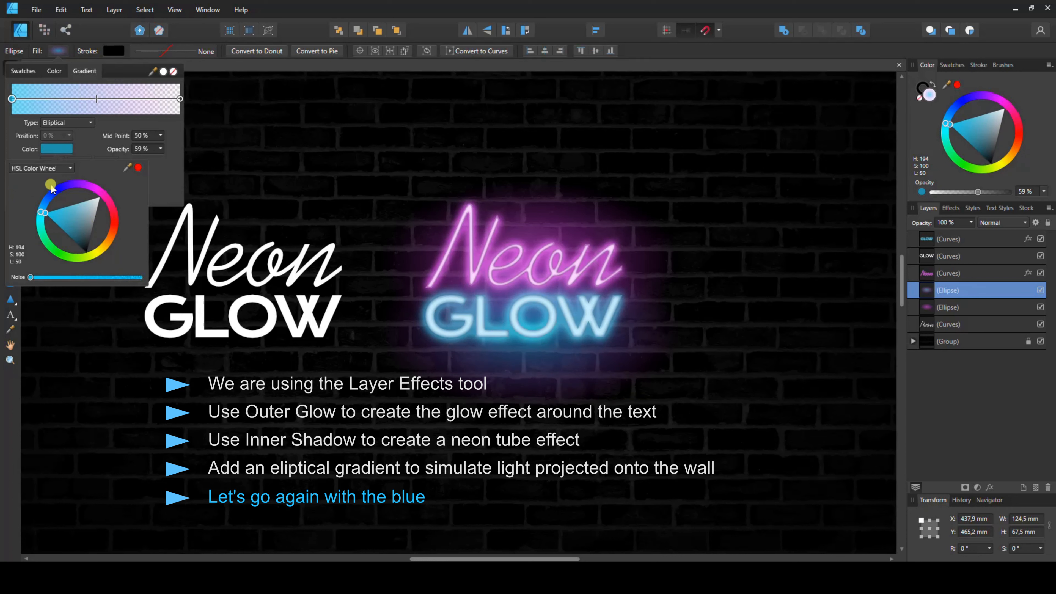
left_click(226, 147)
- Reduce the blue ellipse's height to about 57 mm around the GLOW text, then deselect it
left_click(527, 383)
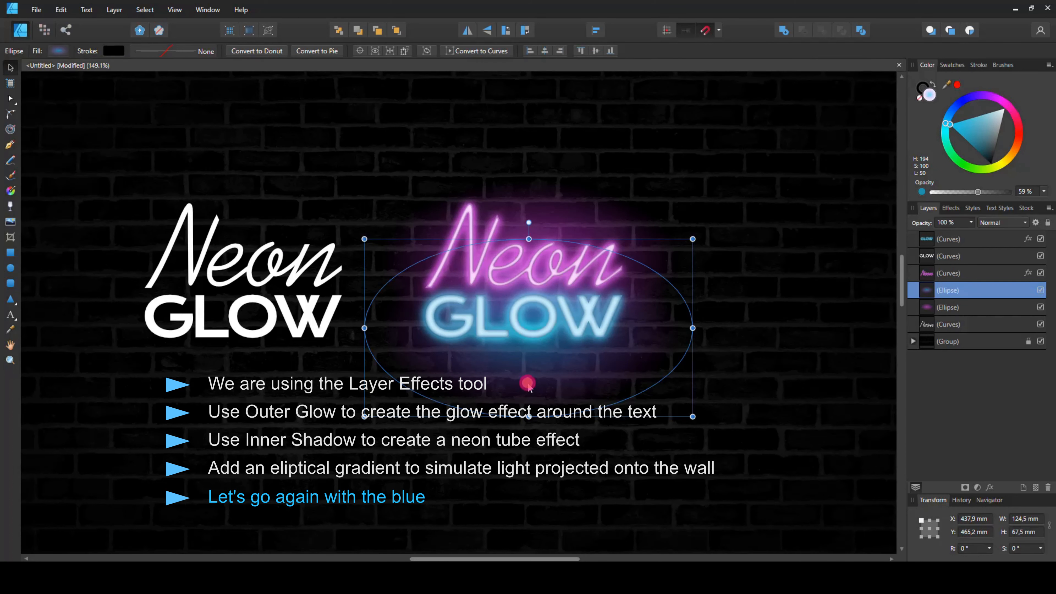
left_click(557, 223)
left_click_drag(528, 352, 528, 328)
left_click(528, 356)
left_click_drag(529, 419, 529, 406)
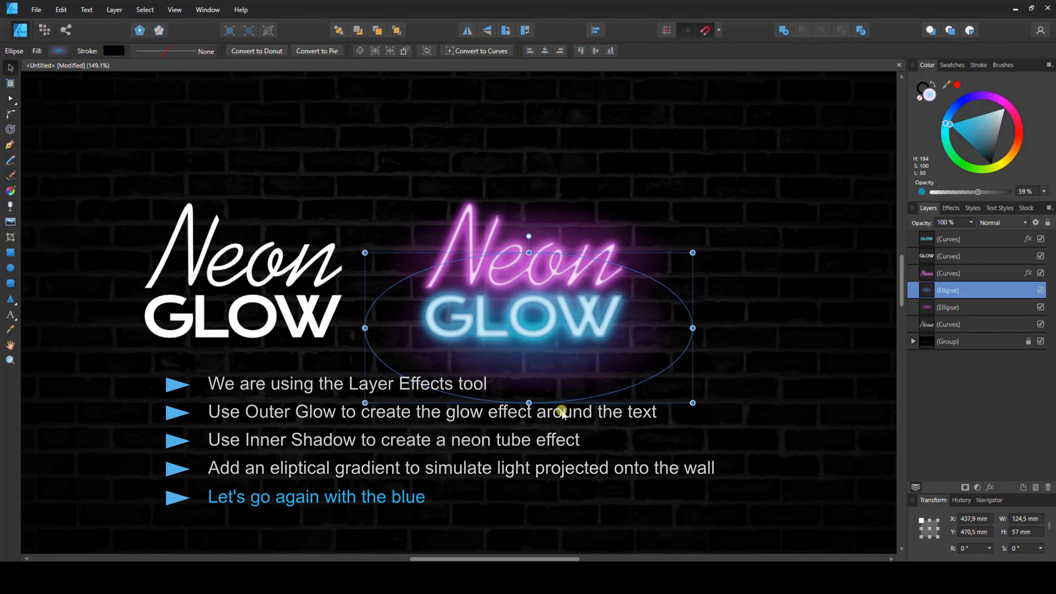
left_click(724, 391)
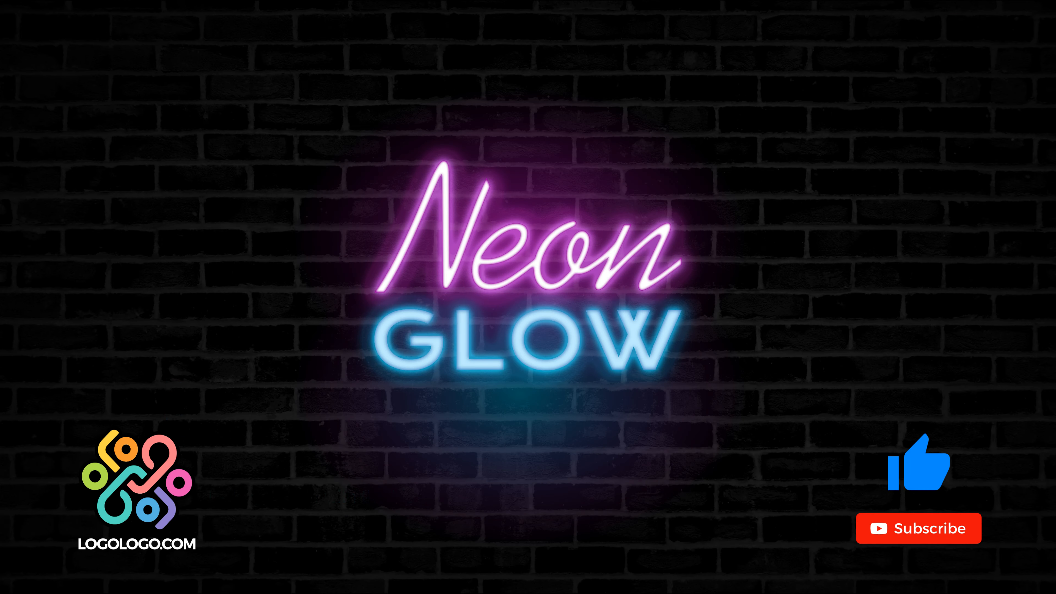